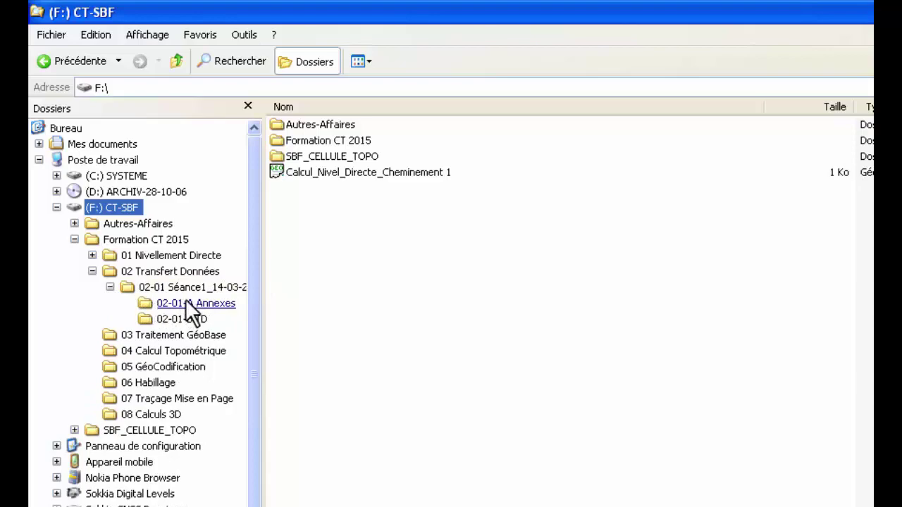
# Step: Copy the Exercice10 drawing from the 02-01-A Annexes folder into the 02-01-B TD folder
pyautogui.click(187, 303)
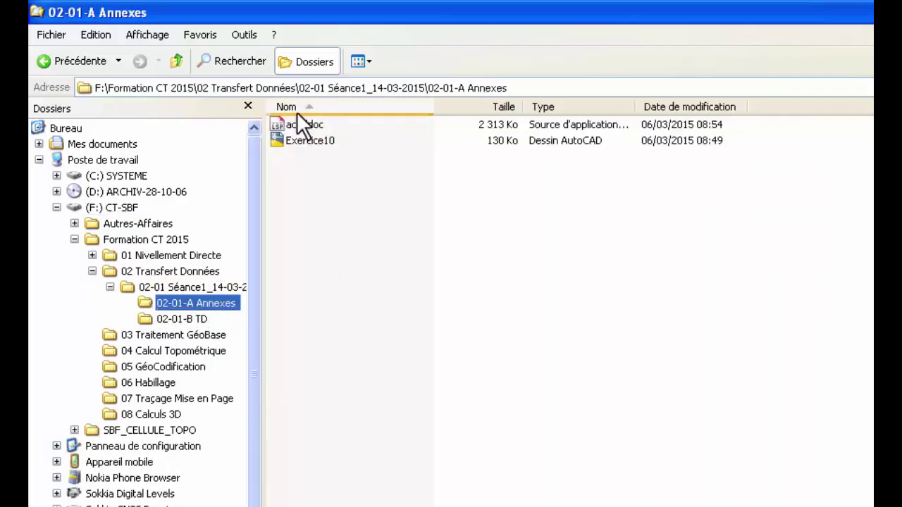
pyautogui.click(307, 140)
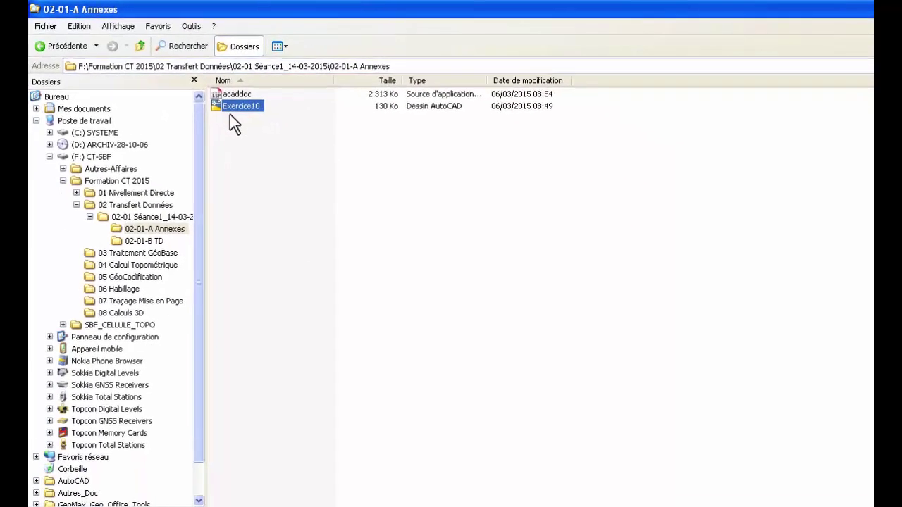
pyautogui.rightClick(236, 104)
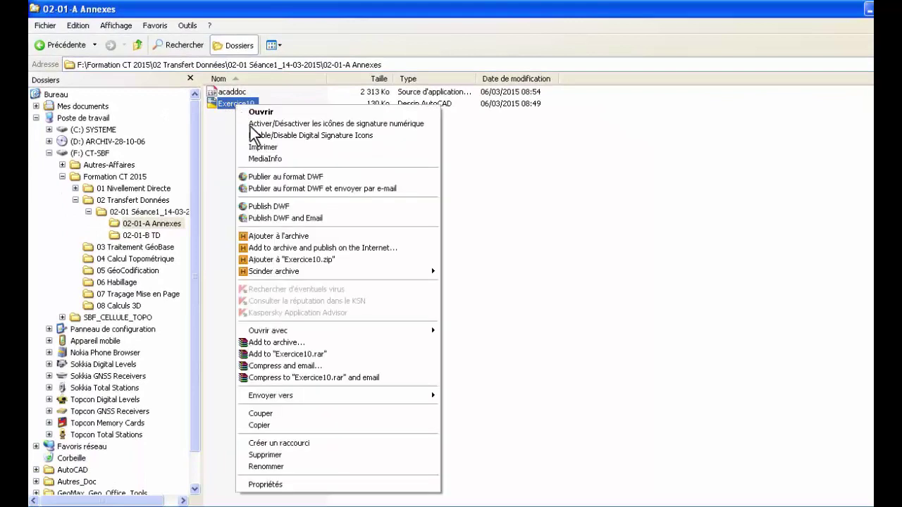
pyautogui.click(288, 426)
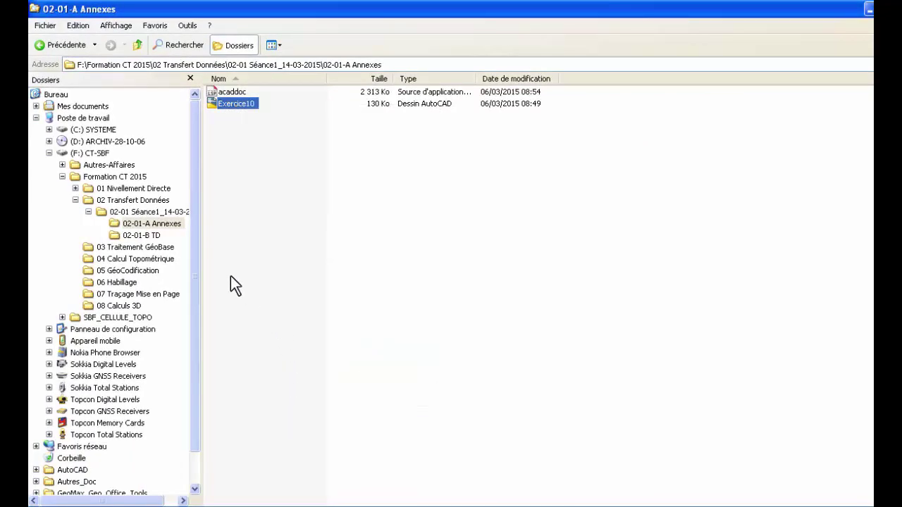
pyautogui.click(147, 235)
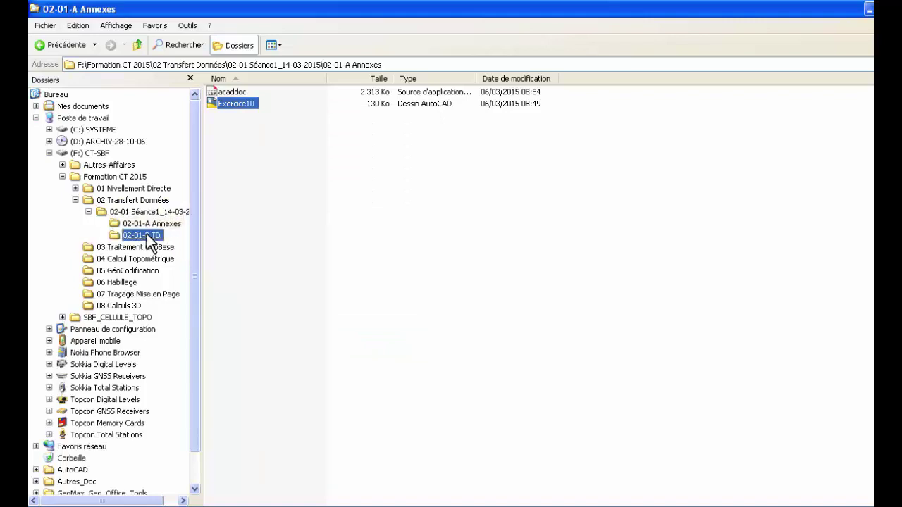
pyautogui.rightClick(265, 126)
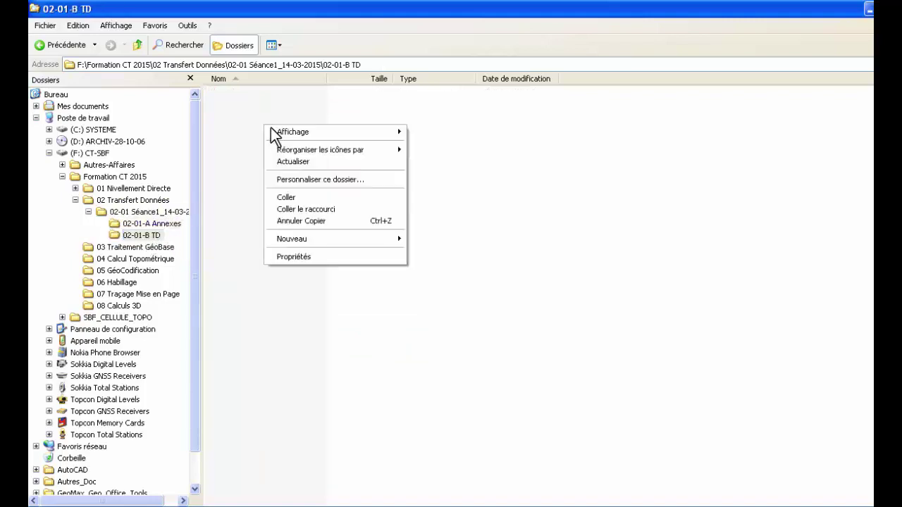
pyautogui.click(286, 198)
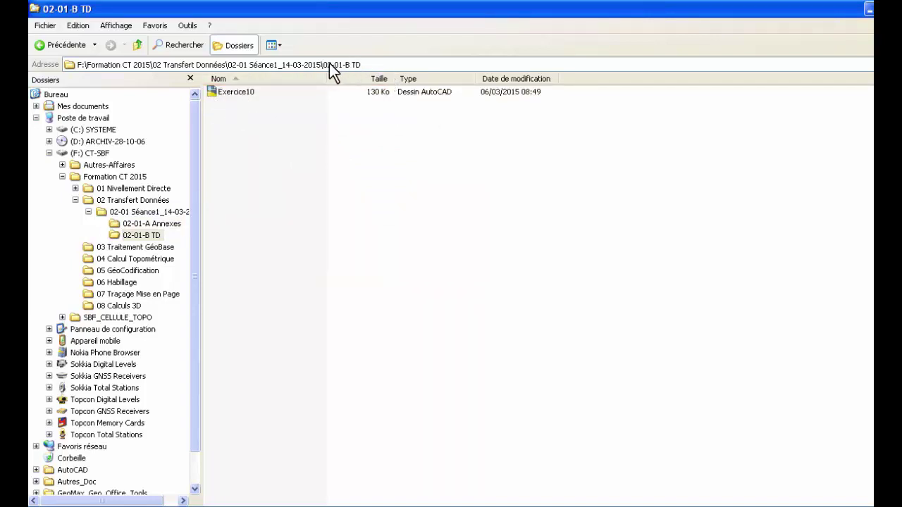
# Step: Open the copied Exercice10 drawing in Covadis and inspect the numbered points on the plan
pyautogui.rightClick(243, 99)
pyautogui.click(288, 97)
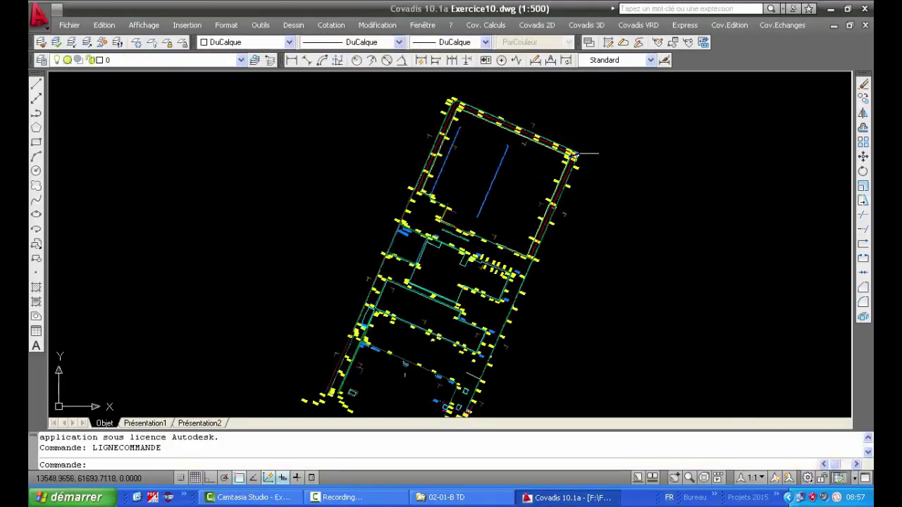
pyautogui.scroll(8, 574, 153)
pyautogui.moveTo(465, 254); pyautogui.dragTo(283, 386, button='middle')
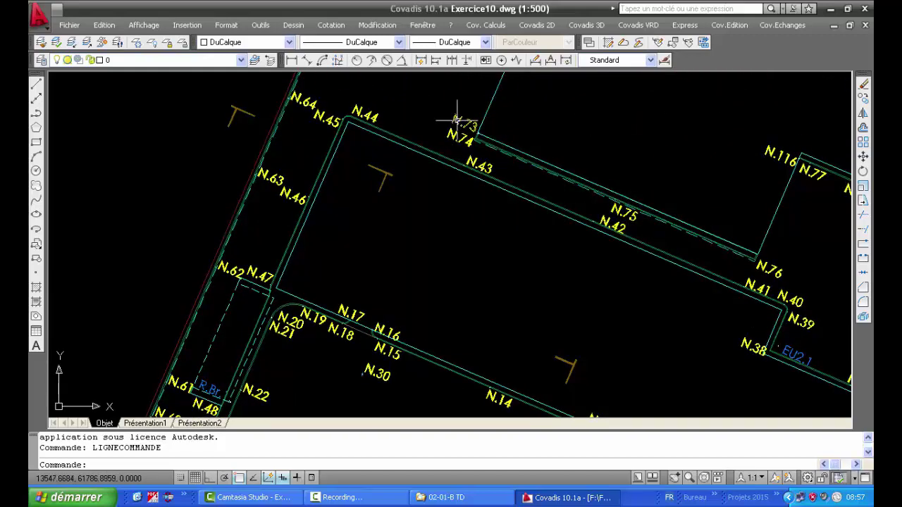
pyautogui.scroll(-7, 366, 162)
pyautogui.moveTo(412, 166); pyautogui.dragTo(450, 240, button='middle')
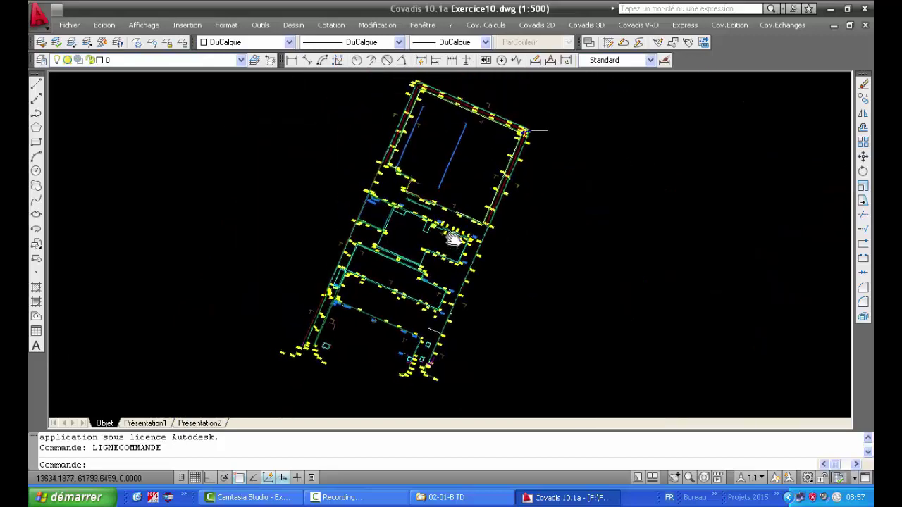
# Step: Display the point block statistics for all points contained in the list, and close them after reading
pyautogui.click(539, 27)
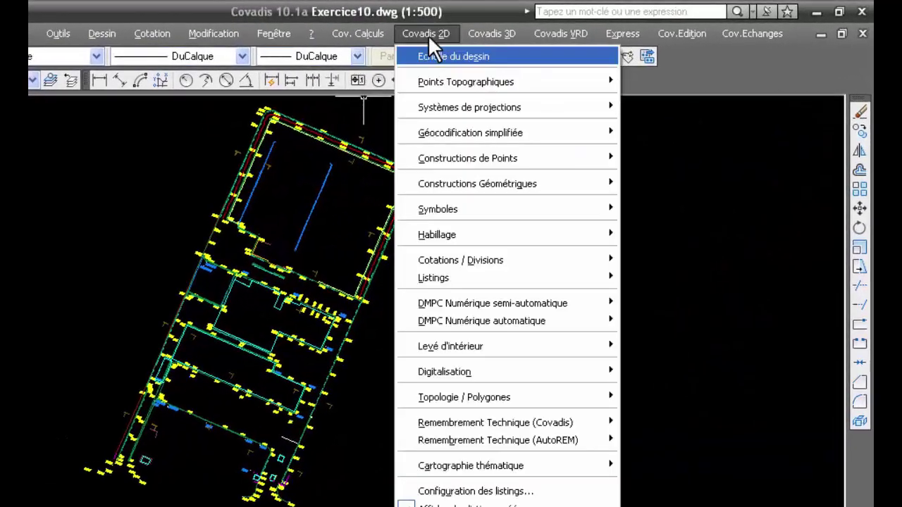
pyautogui.moveTo(453, 83)
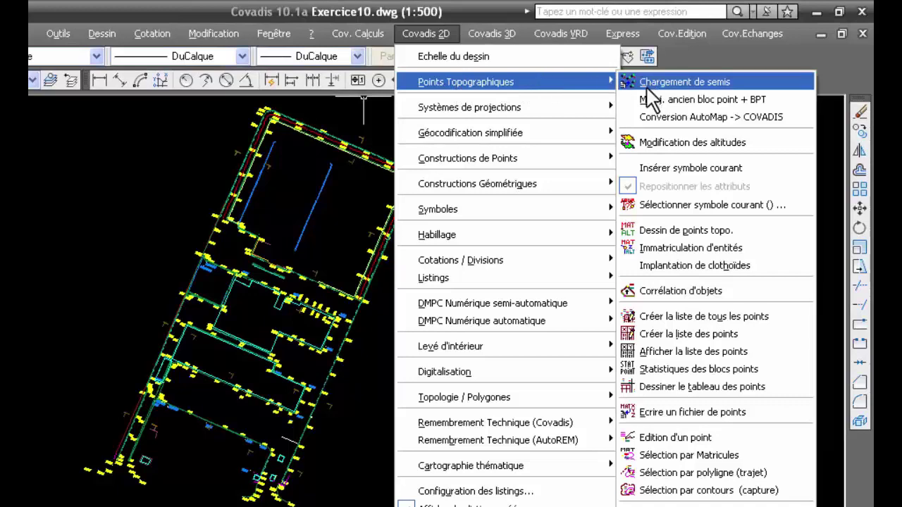
pyautogui.click(765, 366)
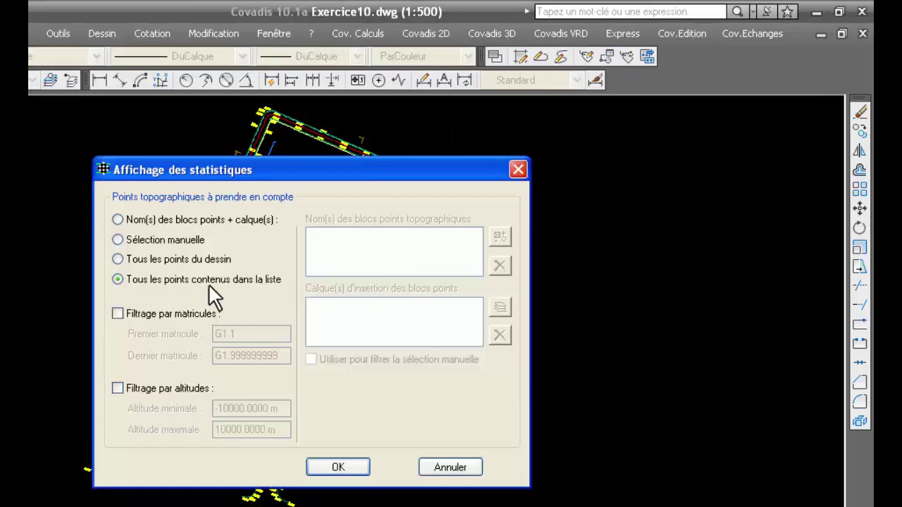
pyautogui.click(338, 468)
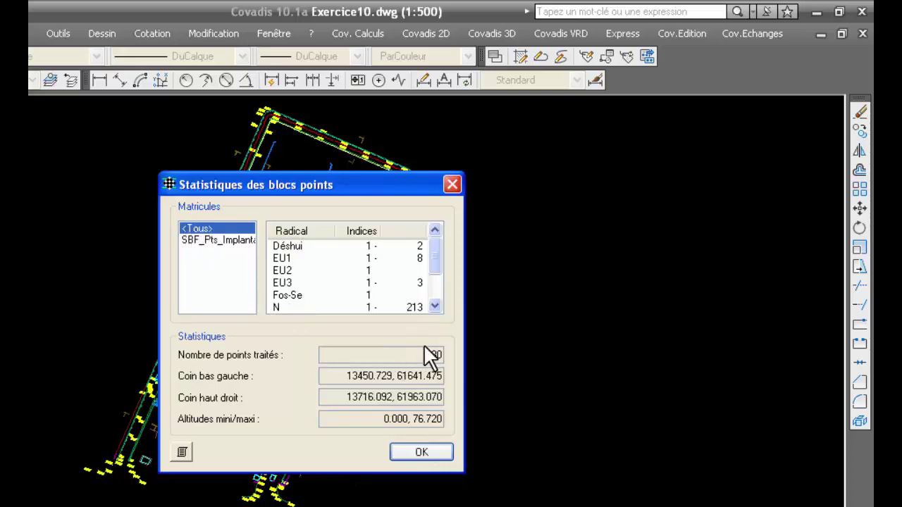
pyautogui.moveTo(426, 357); pyautogui.dragTo(453, 360)
pyautogui.click(423, 450)
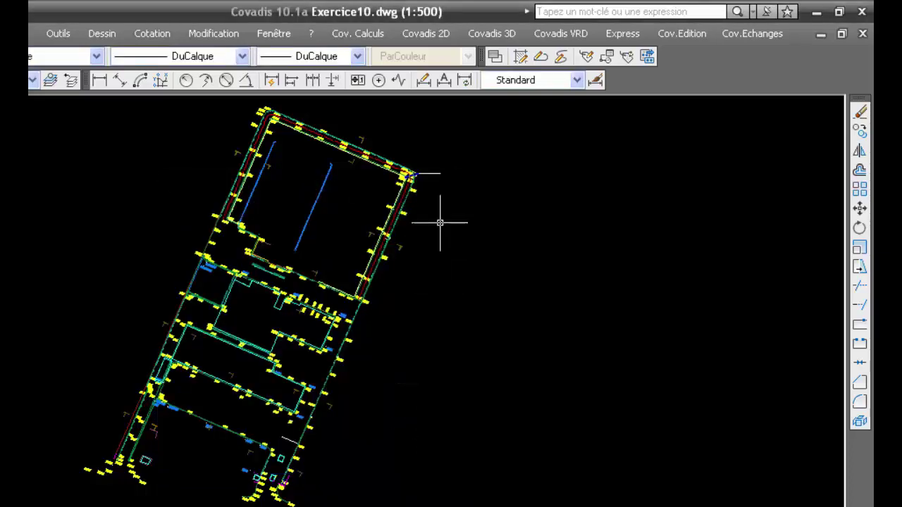
# Step: Set up a points file export covering all points contained in the list, in the Leica points file format
pyautogui.click(433, 37)
pyautogui.moveTo(500, 82)
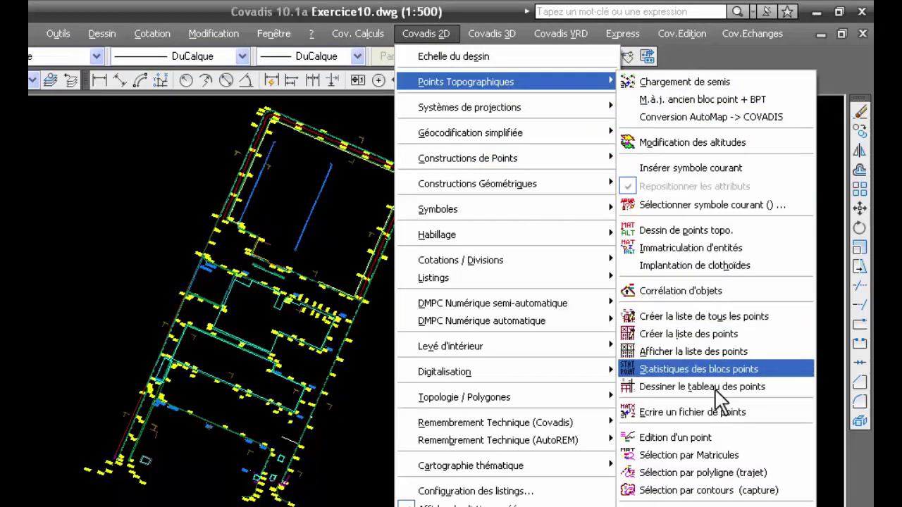
pyautogui.click(779, 422)
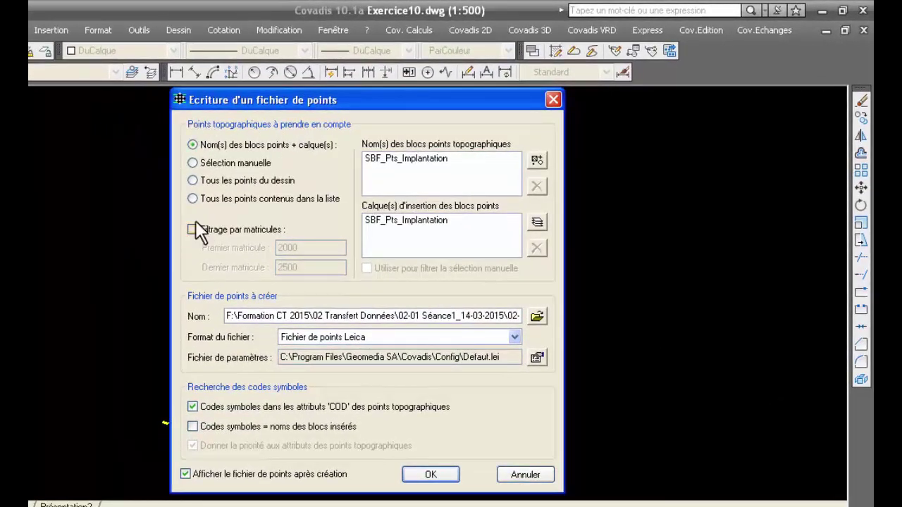
pyautogui.click(209, 197)
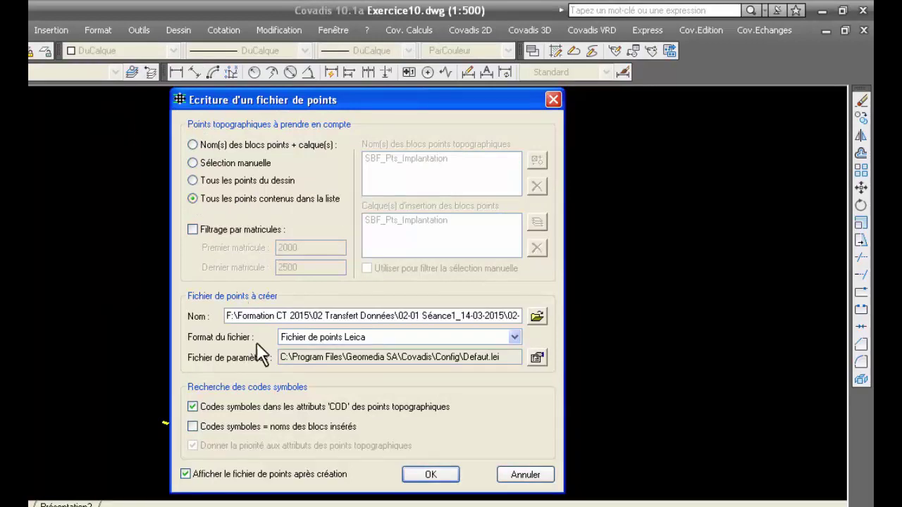
pyautogui.click(494, 337)
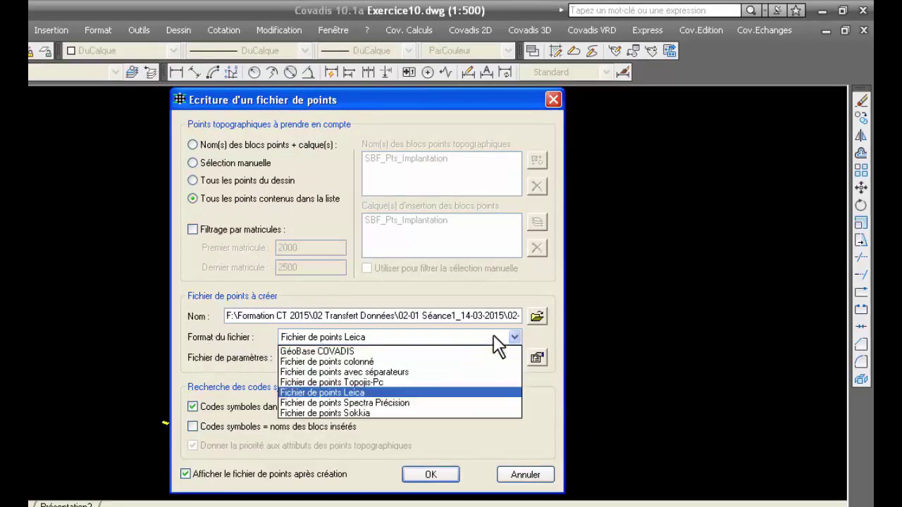
pyautogui.click(379, 391)
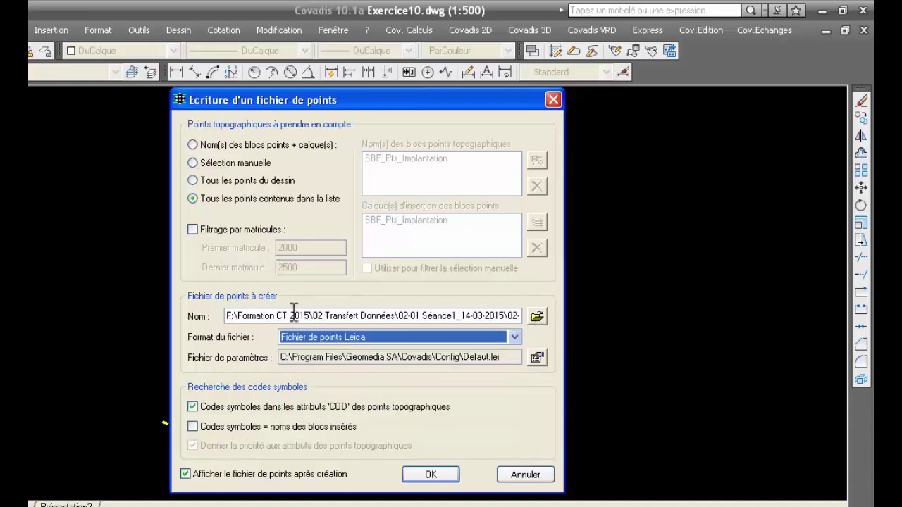
# Step: Choose the 02-01-B TD folder under Formation CT 2015, 02 Transfert Données, 02-01 Séance1_14-03-2015 on drive F: as the points file's destination
pyautogui.click(536, 317)
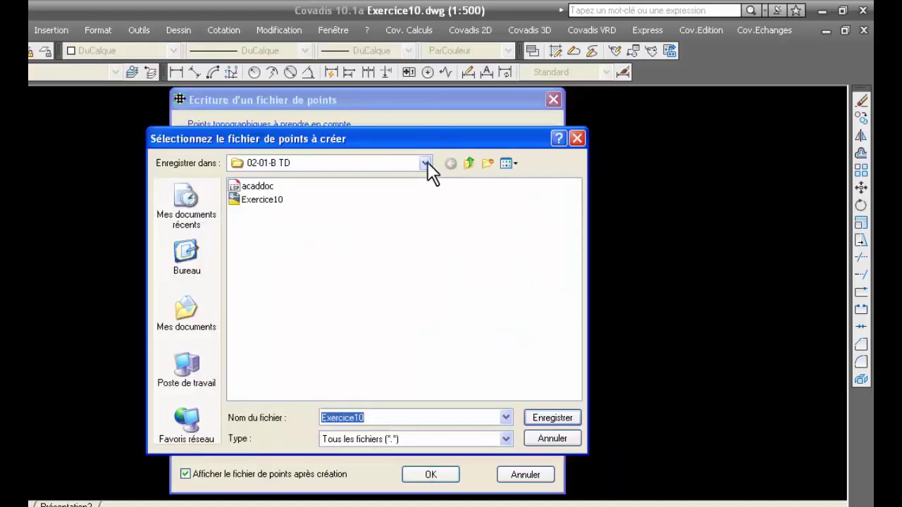
pyautogui.click(426, 163)
pyautogui.click(285, 254)
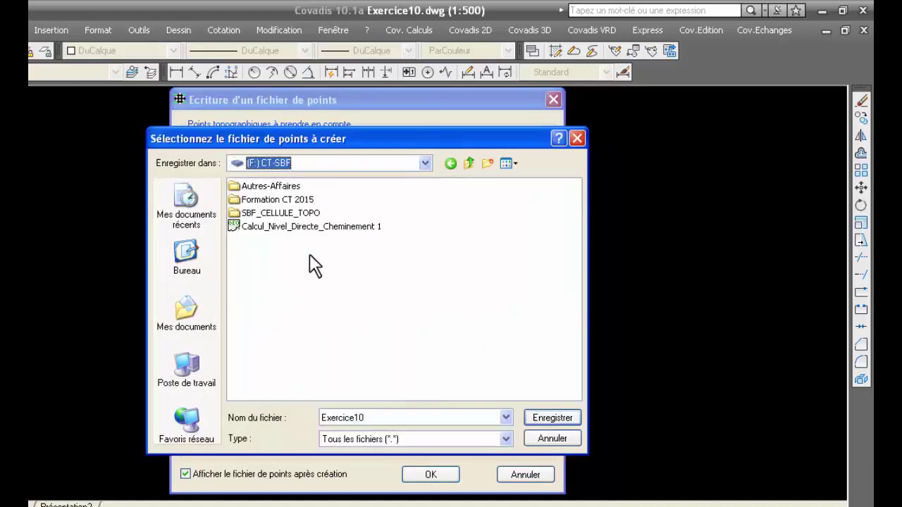
pyautogui.doubleClick(278, 200)
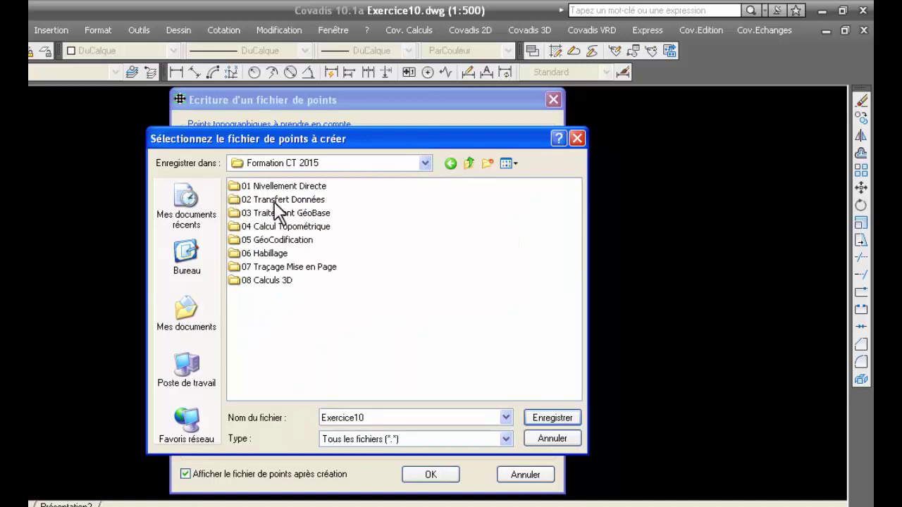
pyautogui.click(314, 212)
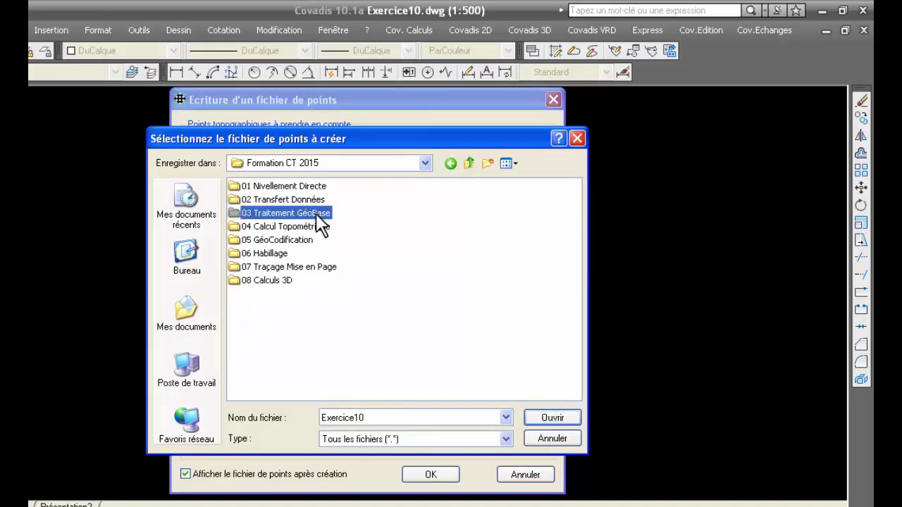
pyautogui.click(316, 200)
pyautogui.doubleClick(319, 199)
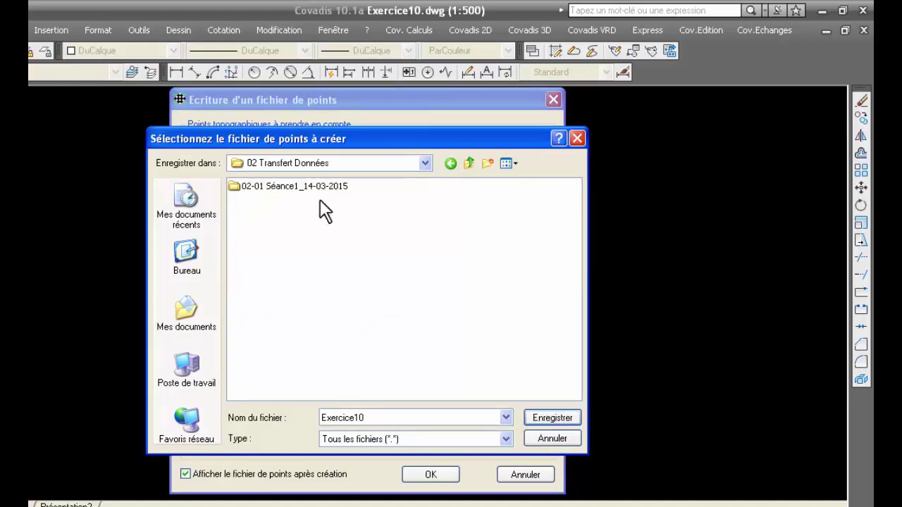
pyautogui.doubleClick(302, 187)
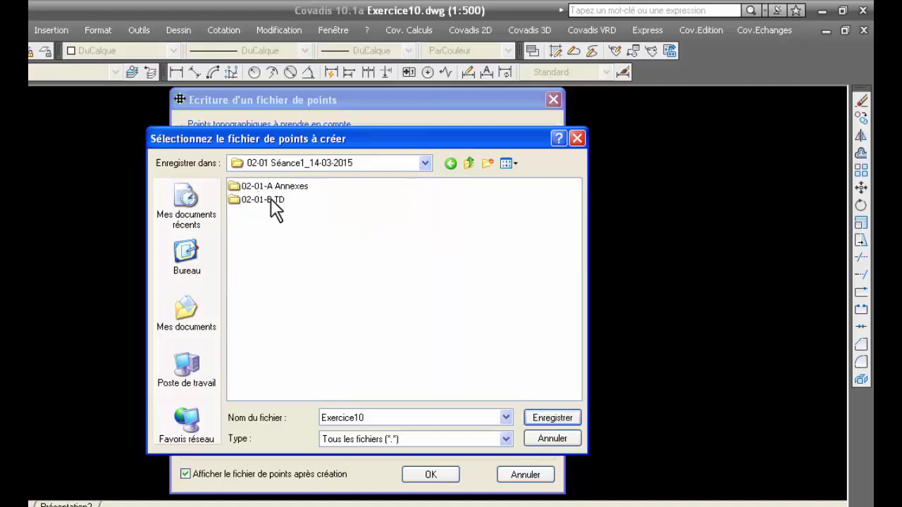
pyautogui.click(240, 200)
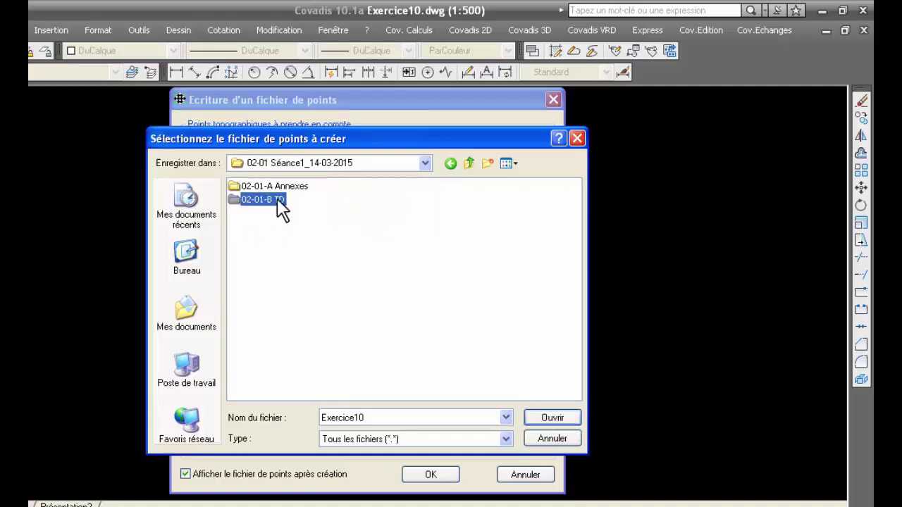
pyautogui.doubleClick(277, 198)
# Step: Name the points file List_Pts_Impl_Ex10 and write it
pyautogui.doubleClick(371, 417)
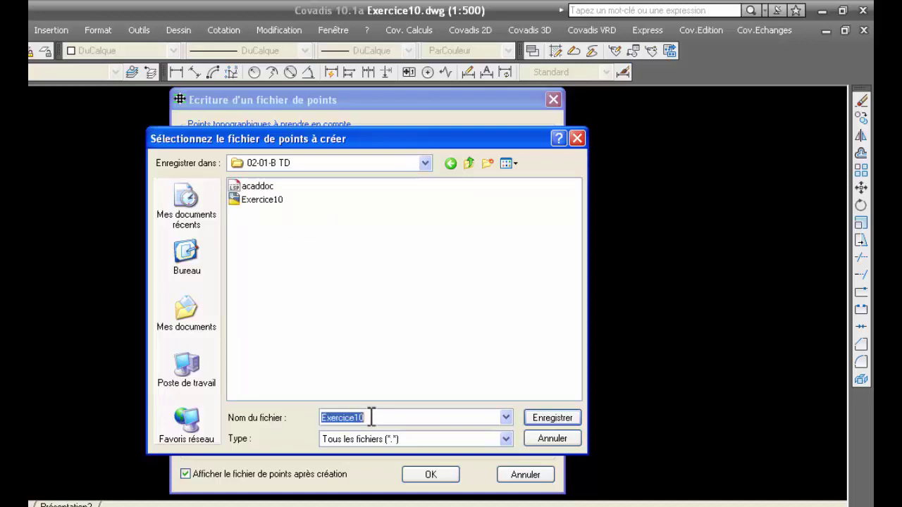
pyautogui.write('List_Pts_Impl_Ex10')
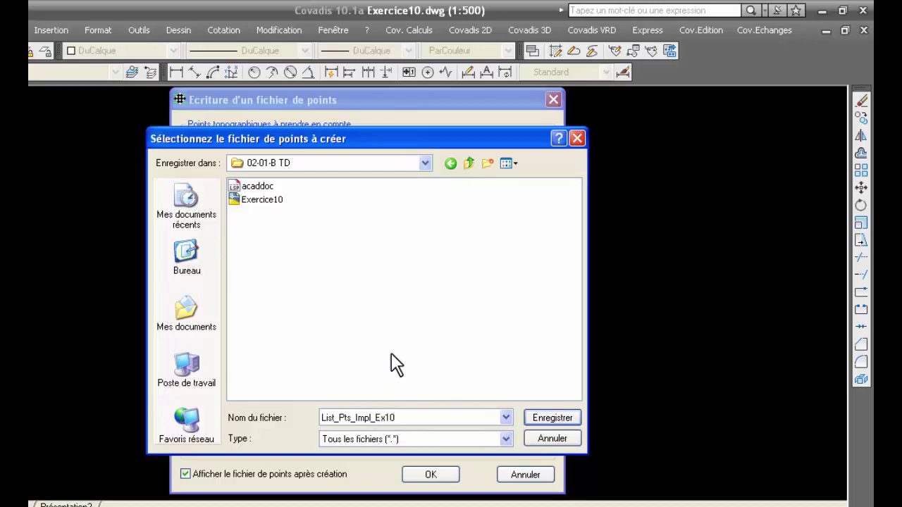
pyautogui.click(572, 421)
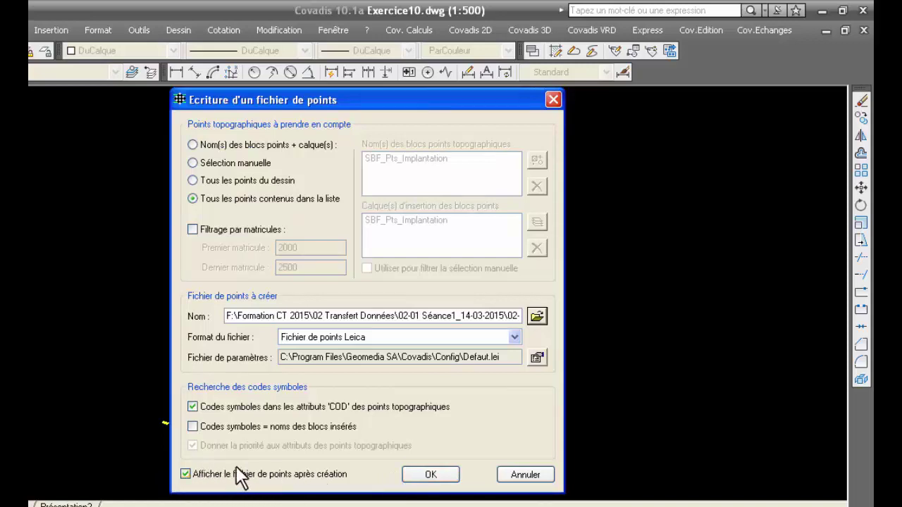
pyautogui.click(431, 474)
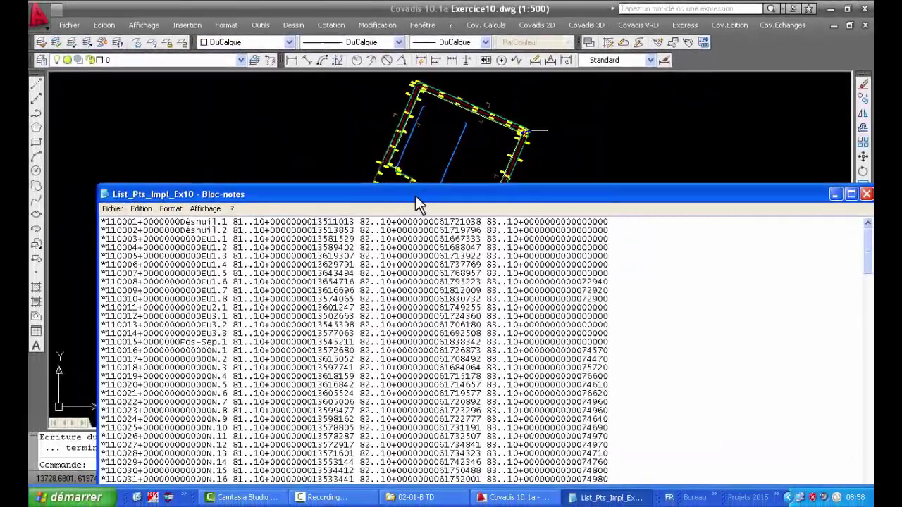
# Step: Review the exported List_Pts_Impl_Ex10 file from its first point to its last in Notepad
pyautogui.moveTo(415, 196); pyautogui.dragTo(408, 76)
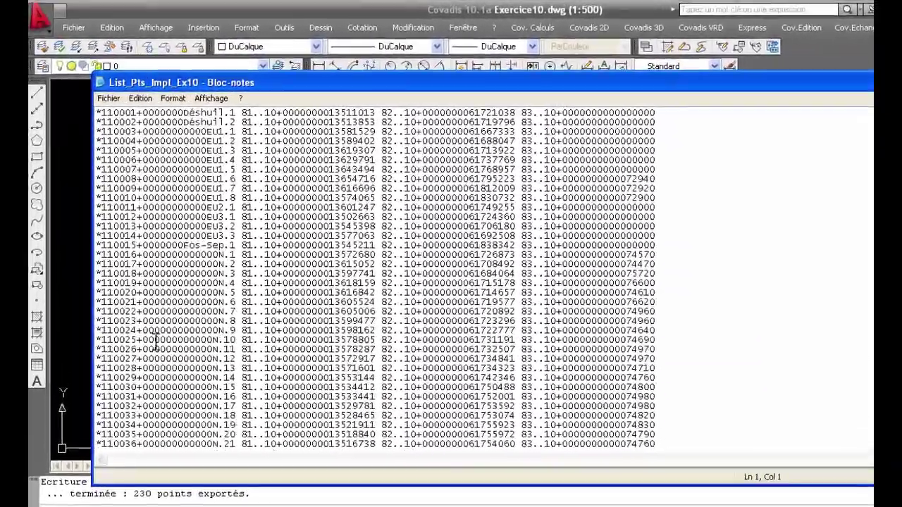
pyautogui.scroll(-5, 463, 293)
pyautogui.scroll(-20, 543, 348)
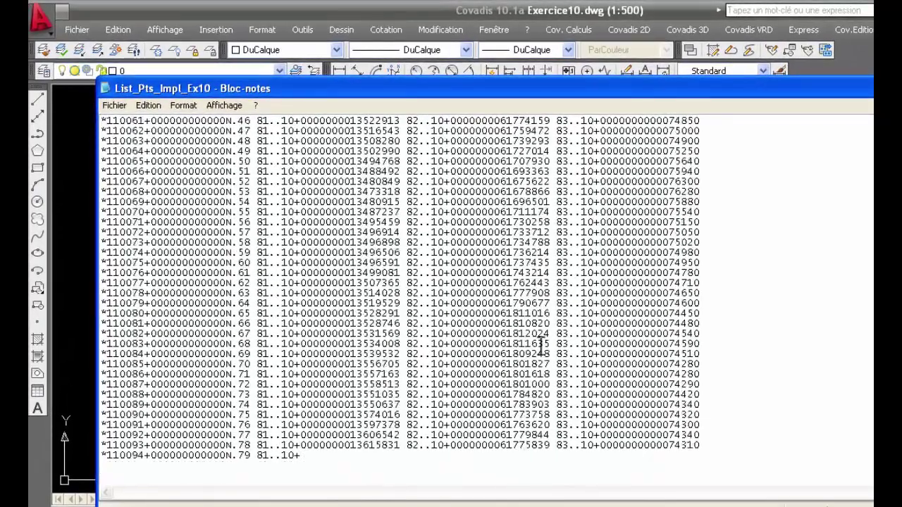
pyautogui.scroll(-20, 465, 296)
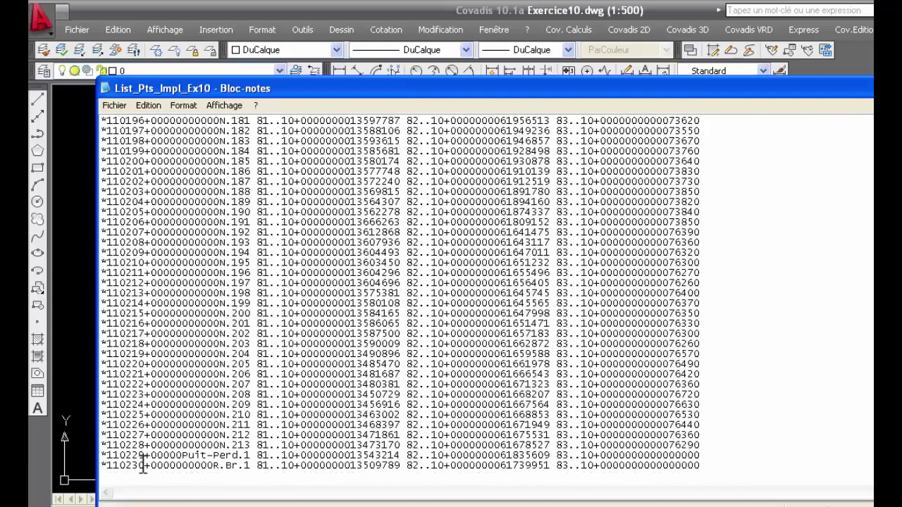
pyautogui.moveTo(144, 466); pyautogui.dragTo(109, 468)
pyautogui.scroll(20, 364, 141)
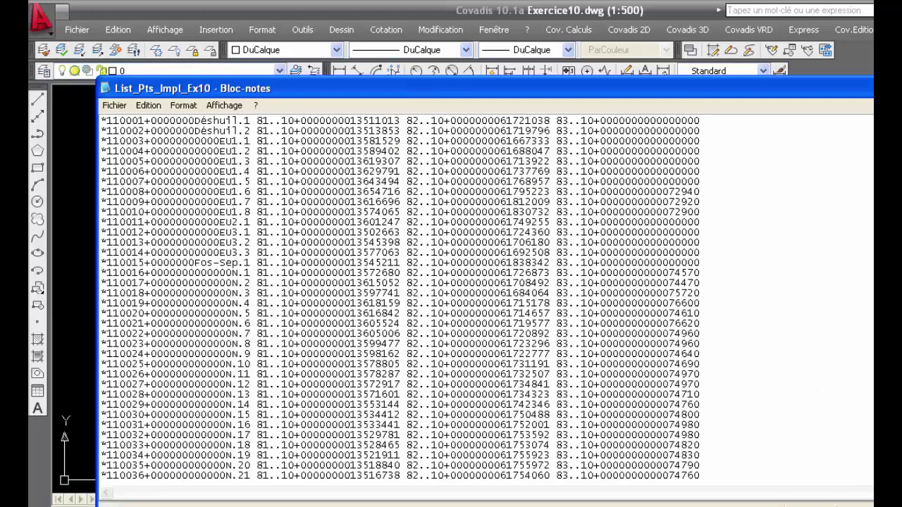
# Step: Check the first point's number in List_Pts_Impl_Ex10, close the file and switch to the 02-01-B TD folder in Windows Explorer
pyautogui.moveTo(143, 124); pyautogui.dragTo(106, 122)
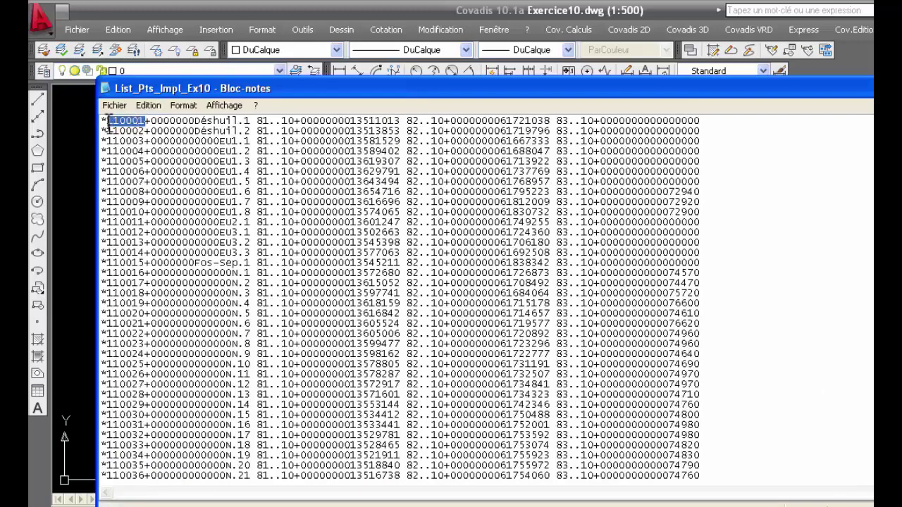
pyautogui.press('alt')
pyautogui.click(783, 186)
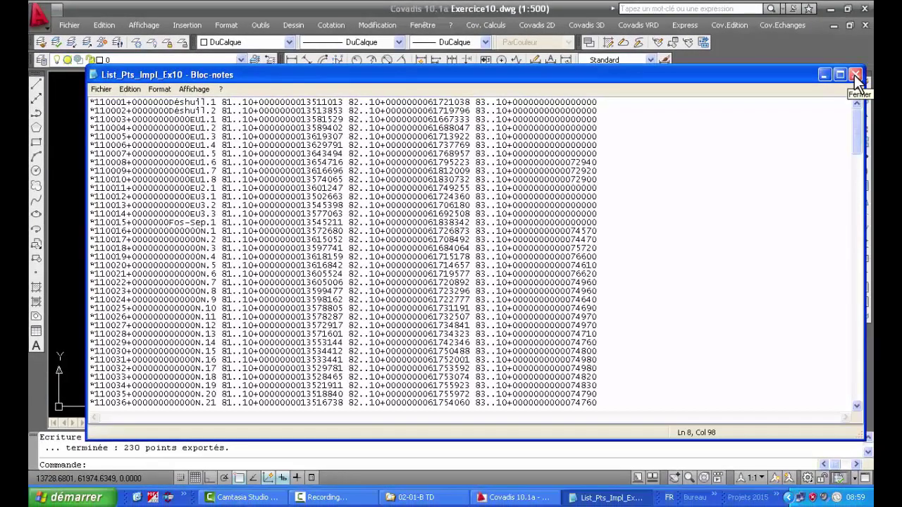
pyautogui.click(856, 75)
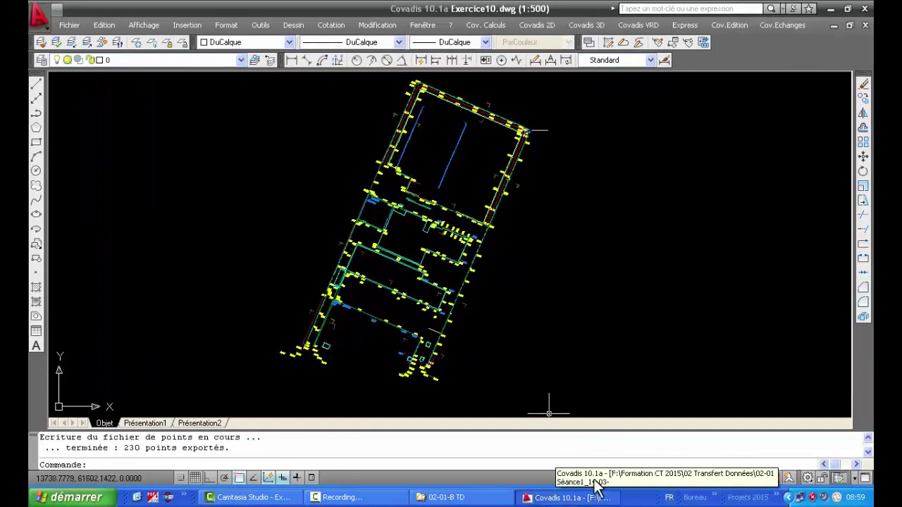
pyautogui.click(833, 9)
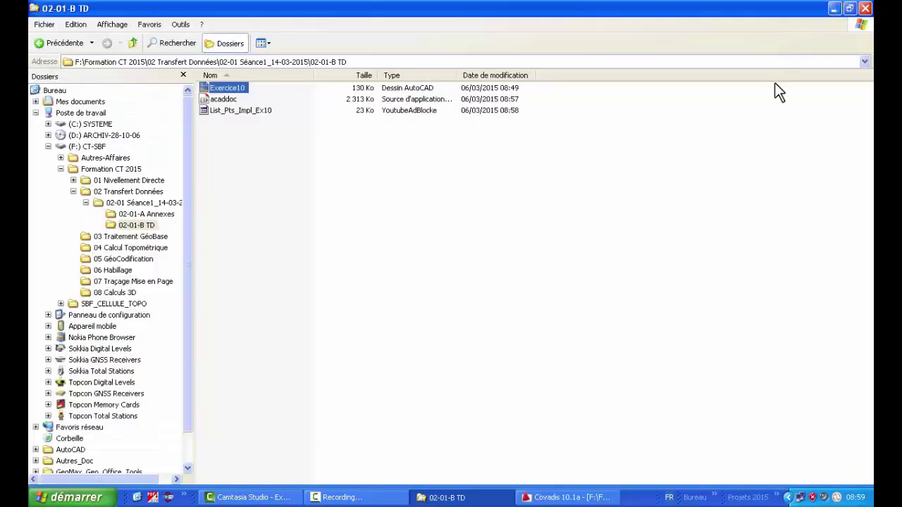
pyautogui.click(387, 211)
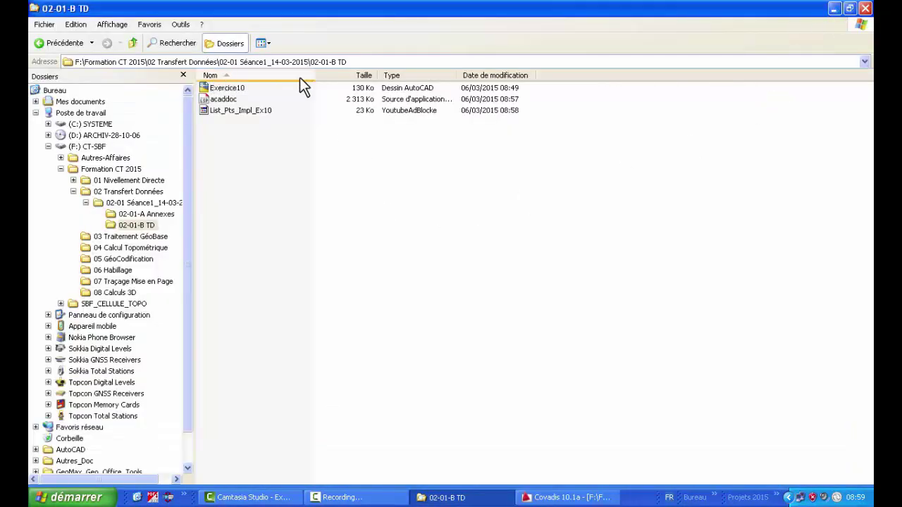
# Step: Rename the List_Pts_Impl_Ex10 file as List_Pts_Impl_Ex10.GSI
pyautogui.click(227, 110)
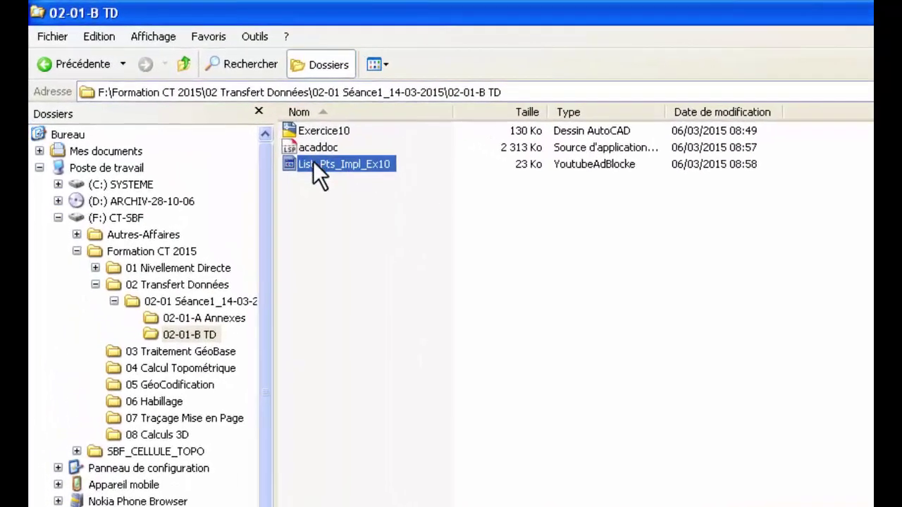
pyautogui.rightClick(361, 166)
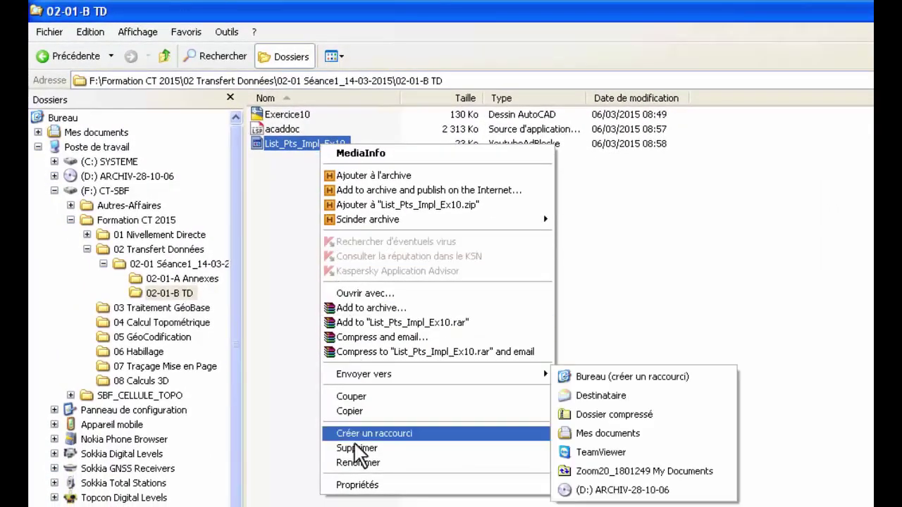
pyautogui.click(412, 462)
pyautogui.click(350, 143)
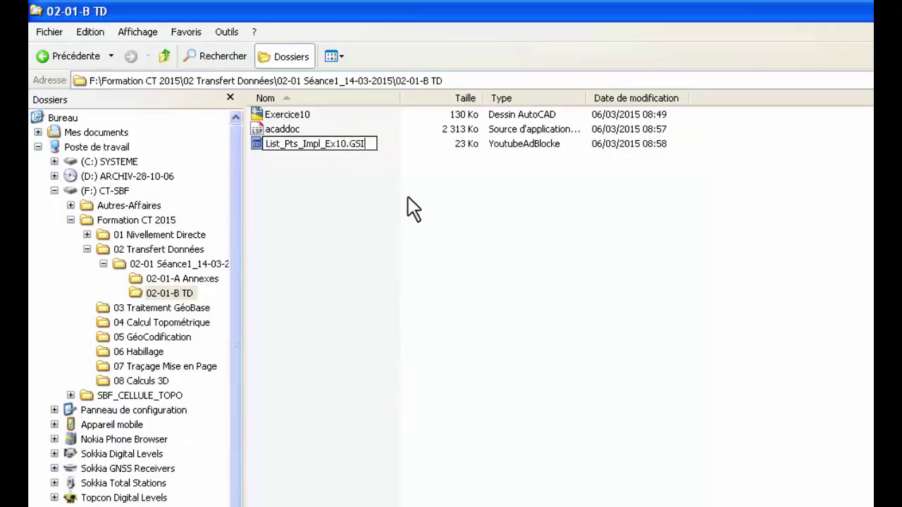
pyautogui.write('.GSI')
pyautogui.press('Return')
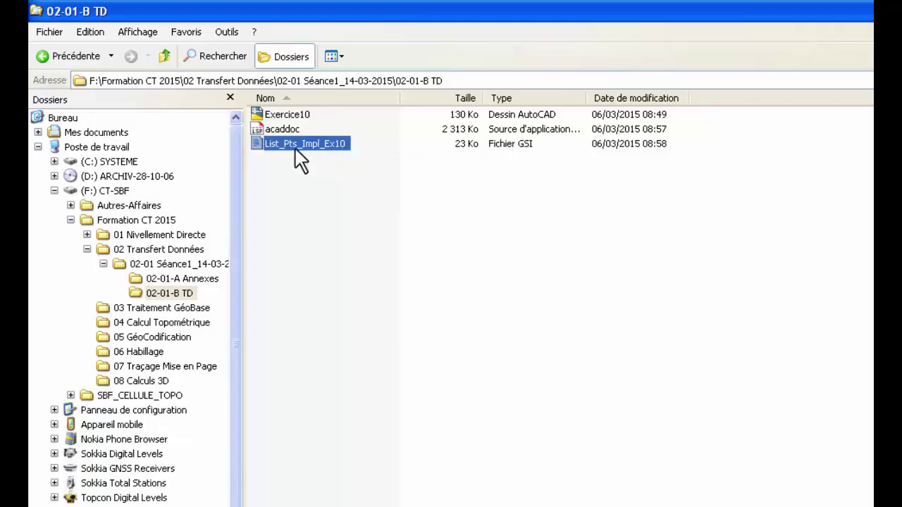
pyautogui.click(358, 178)
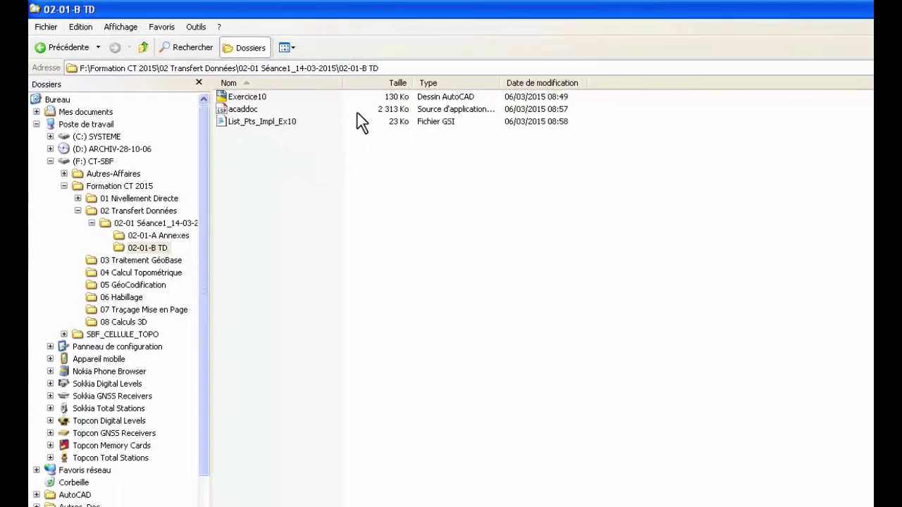
# Step: Connect the mobile device in Microsoft ActiveSync as a guest, without establishing a partnership
pyautogui.click(831, 17)
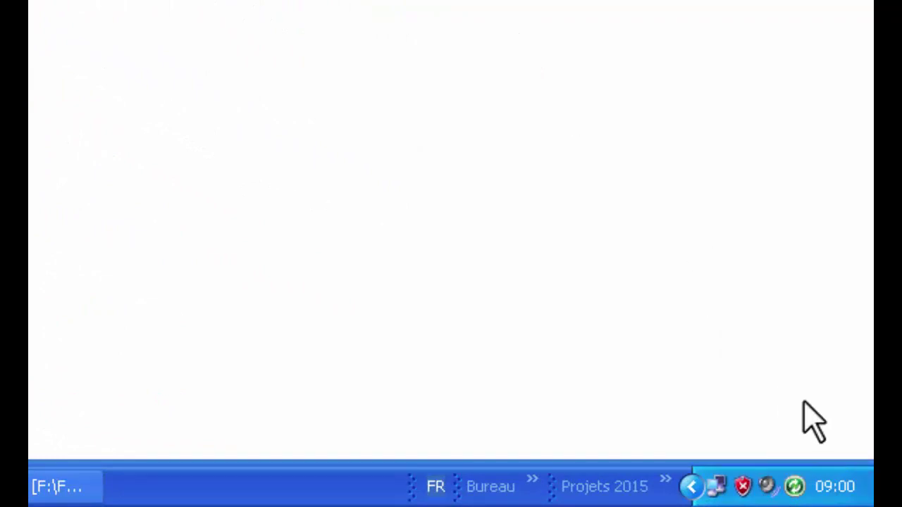
pyautogui.moveTo(812, 493)
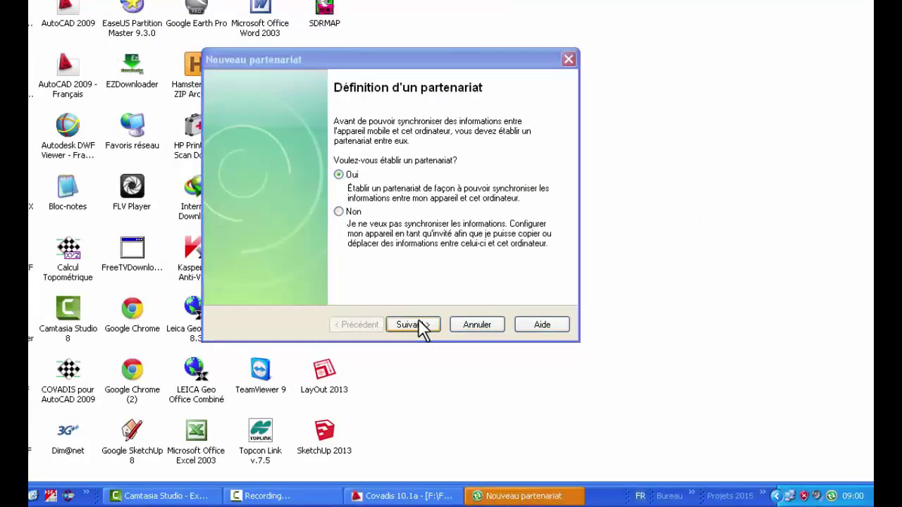
pyautogui.click(347, 212)
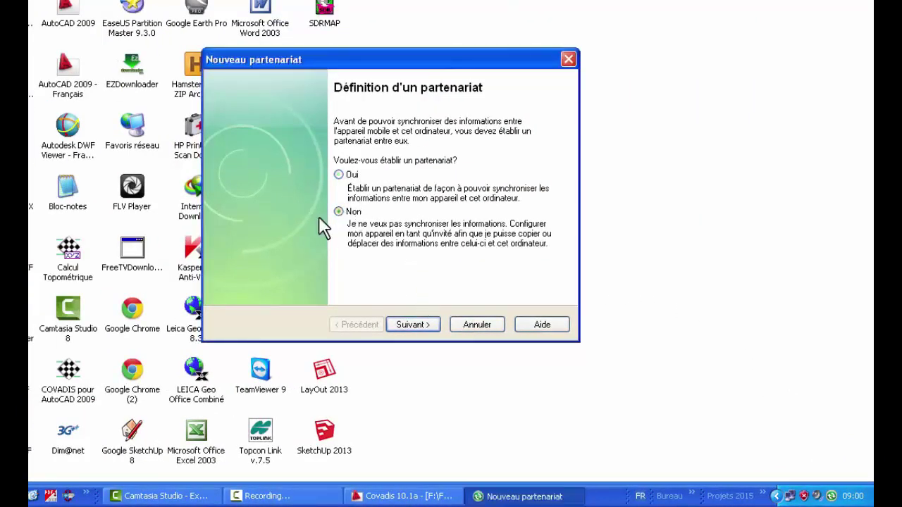
pyautogui.click(426, 324)
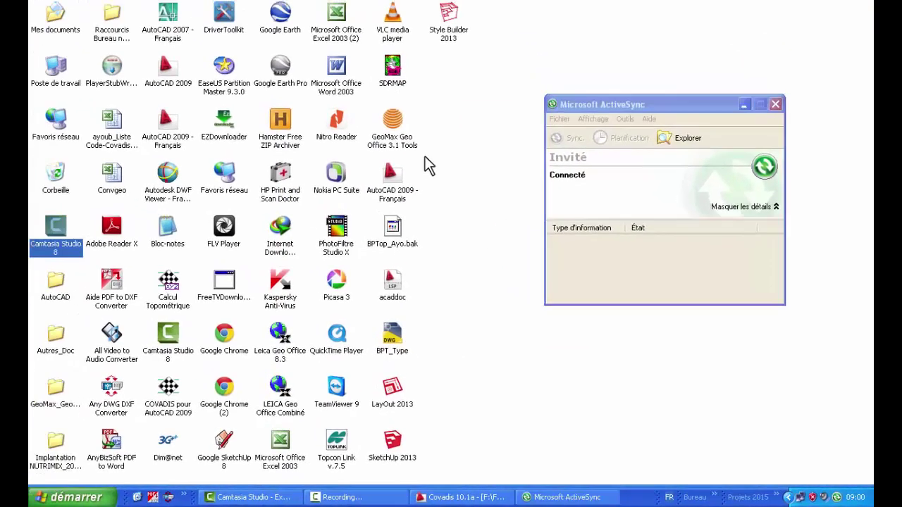
# Step: Launch GeoMax Geo Office 3.1 Tools from the desktop and open its Data Exchange Manager
pyautogui.click(392, 126)
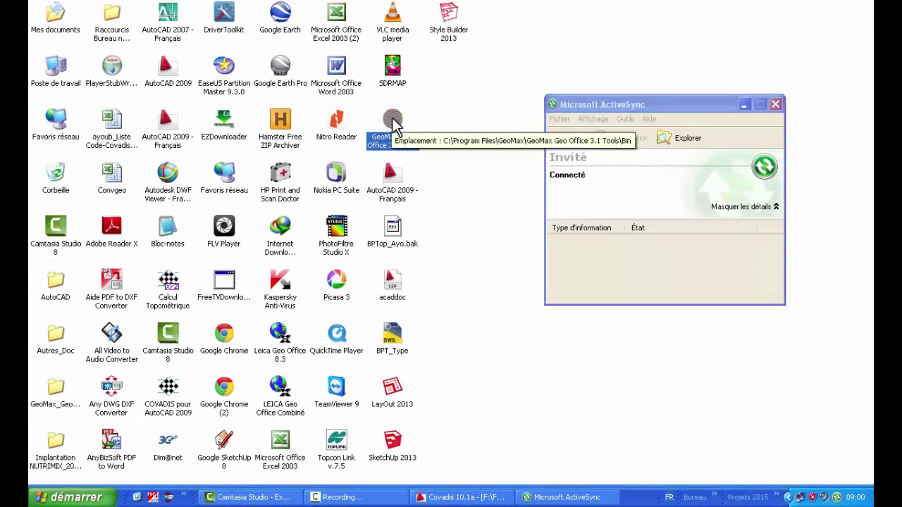
pyautogui.doubleClick(393, 125)
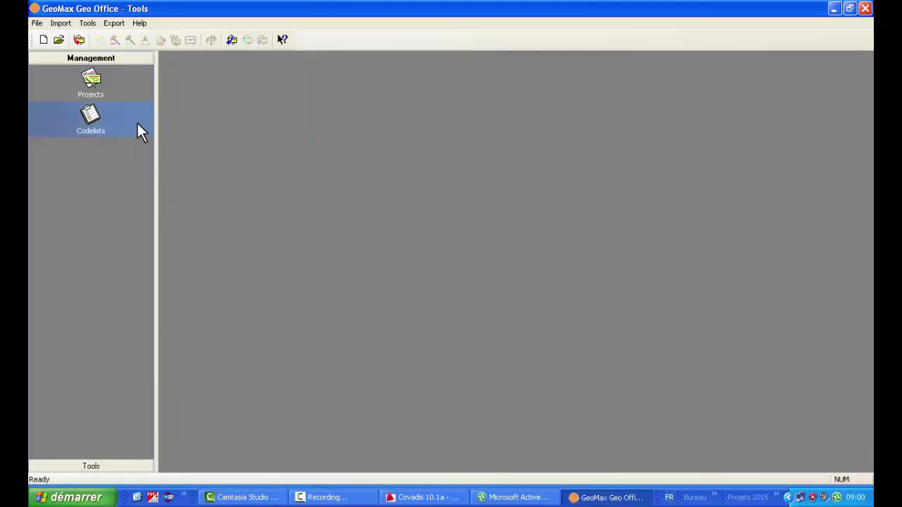
pyautogui.click(91, 465)
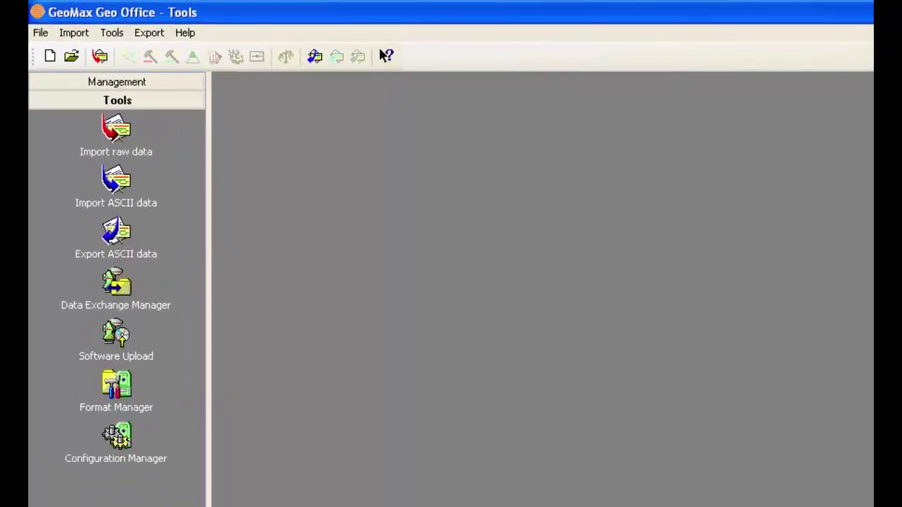
pyautogui.click(148, 289)
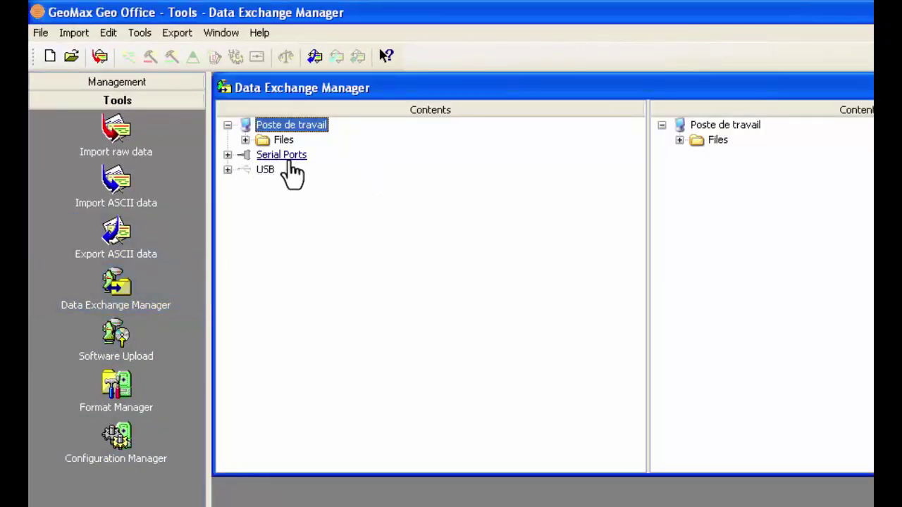
# Step: Expand the USB-connected Zoom20 instrument's jobs down to the contents of Job 6:EX10
pyautogui.click(227, 169)
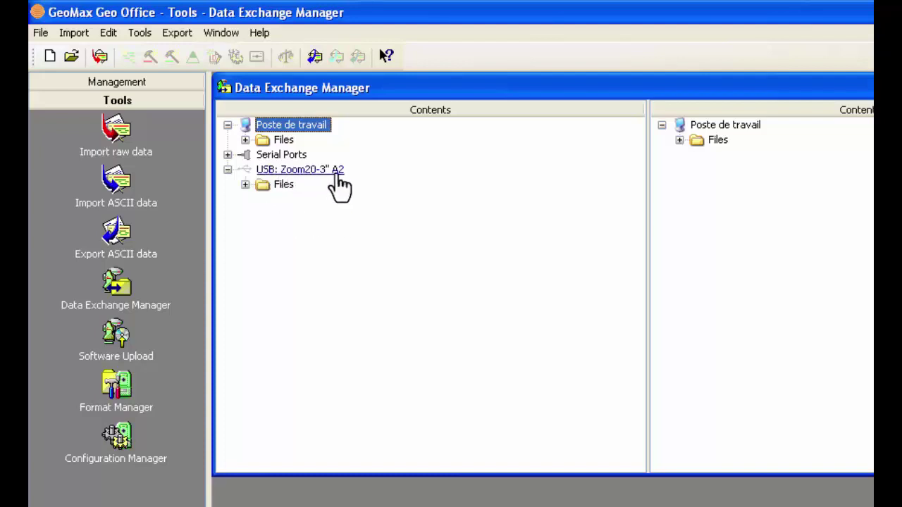
pyautogui.click(245, 185)
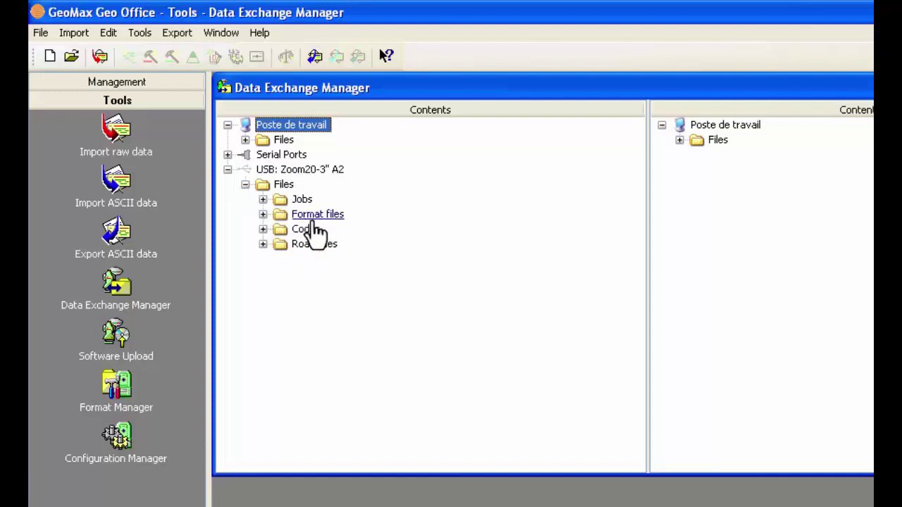
pyautogui.click(262, 200)
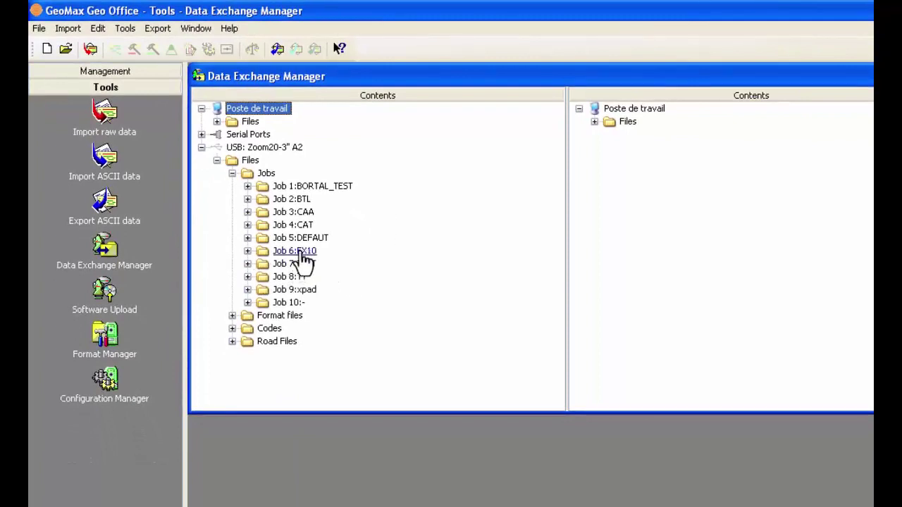
pyautogui.click(247, 251)
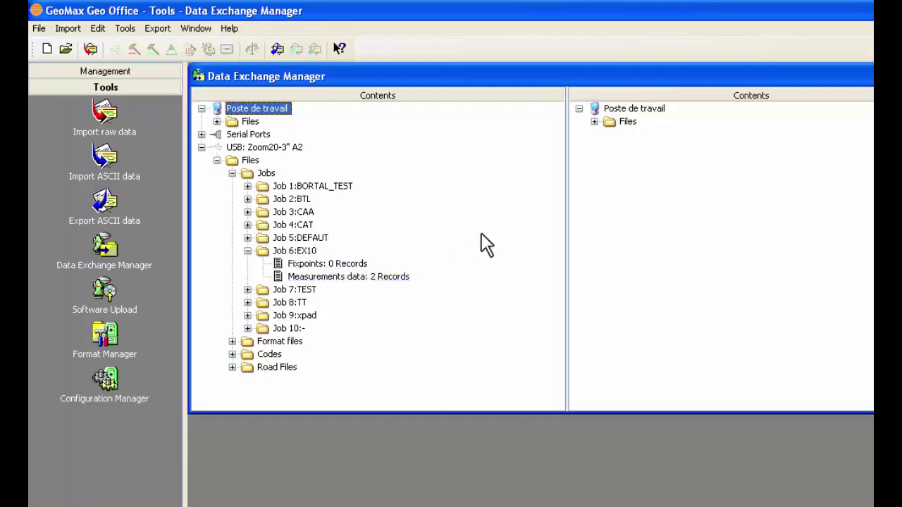
# Step: Transfer List_Pts_Impl_Ex10.GSI from the 02-01-B TD folder under Formation CT 2015 on drive F: to Job 6:EX10 on the instrument, overwriting the job
pyautogui.click(594, 122)
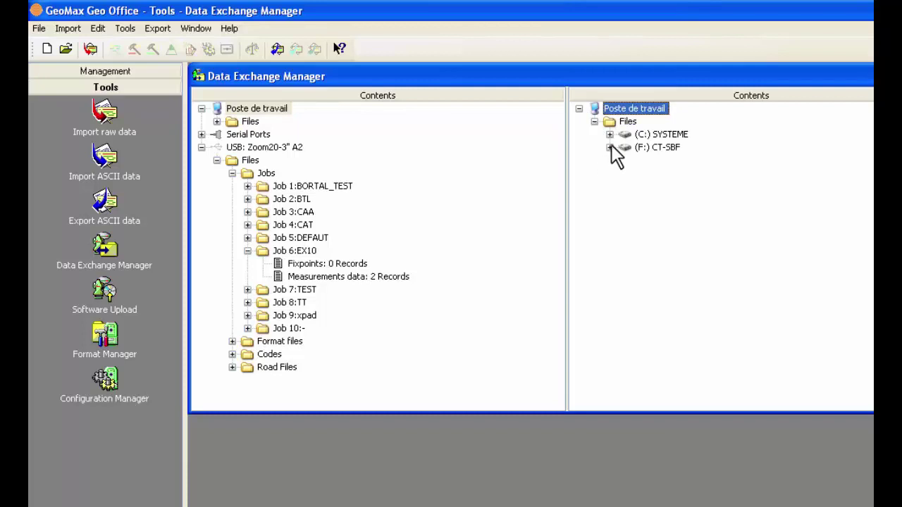
pyautogui.click(610, 146)
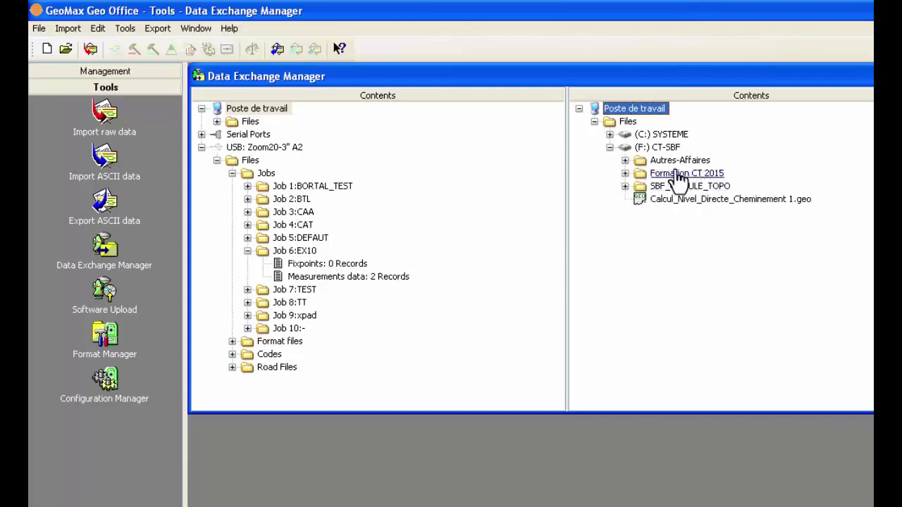
pyautogui.click(625, 174)
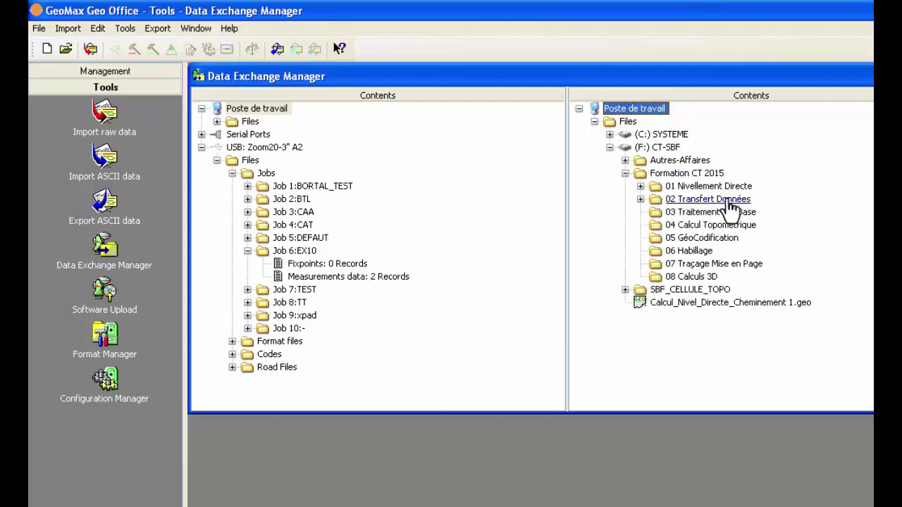
pyautogui.click(640, 199)
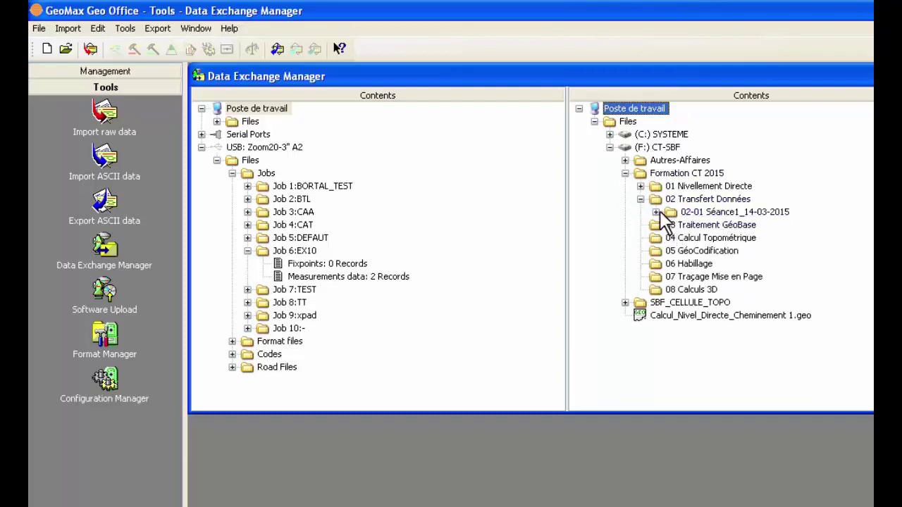
pyautogui.click(655, 213)
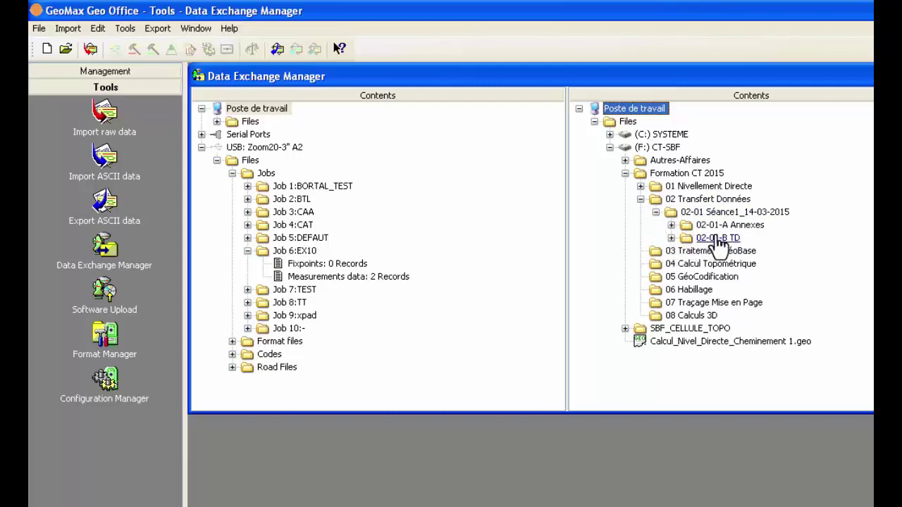
pyautogui.click(671, 238)
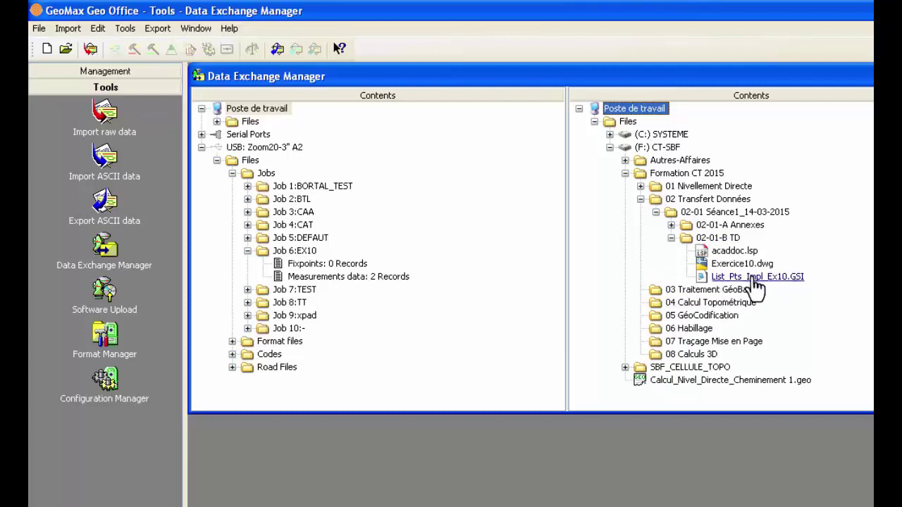
pyautogui.moveTo(753, 277); pyautogui.dragTo(303, 307)
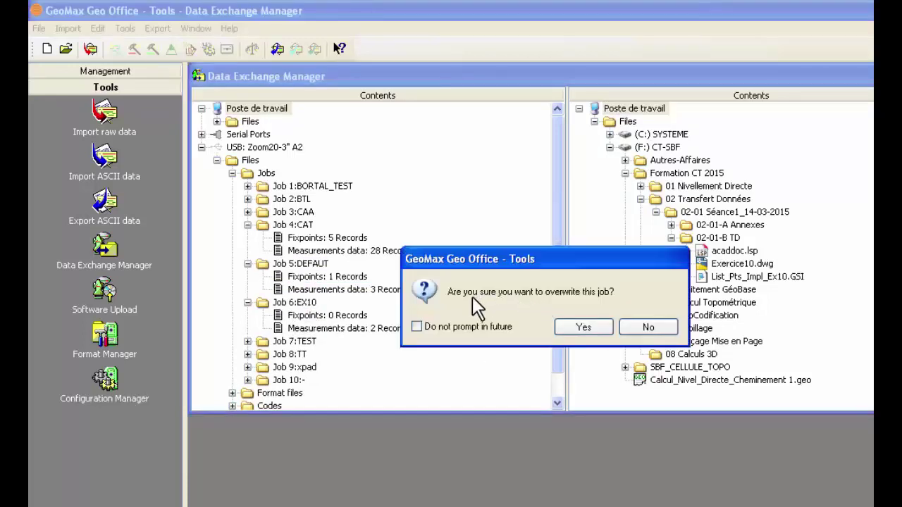
pyautogui.click(588, 325)
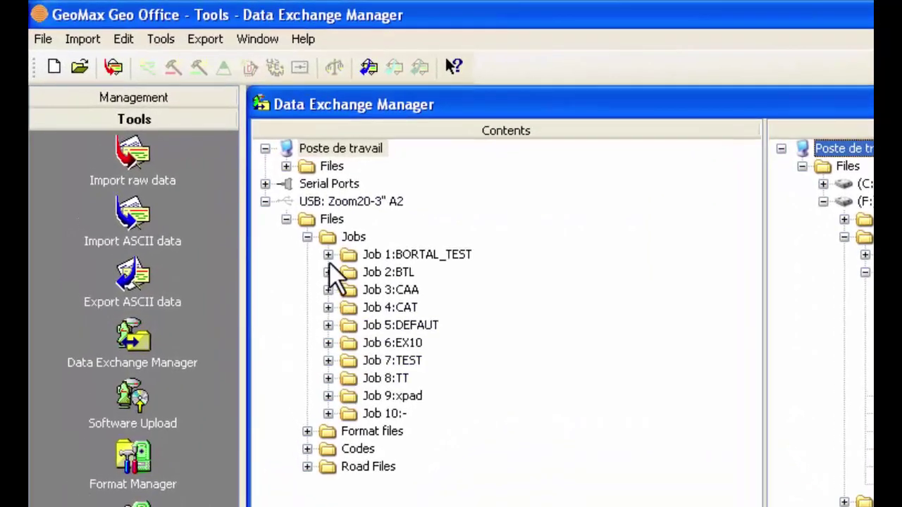
# Step: Reload the instrument's job list and inspect the records of Job 6:EX10
pyautogui.click(307, 237)
pyautogui.click(307, 237)
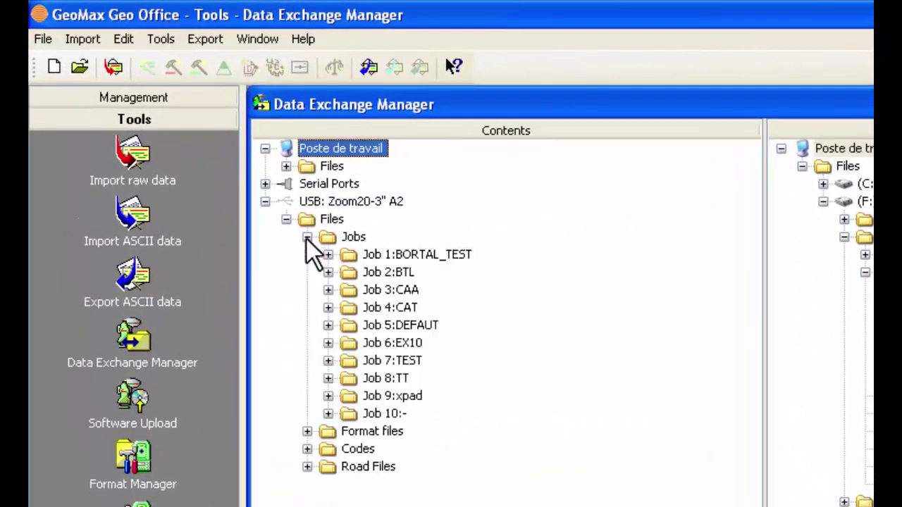
pyautogui.click(328, 343)
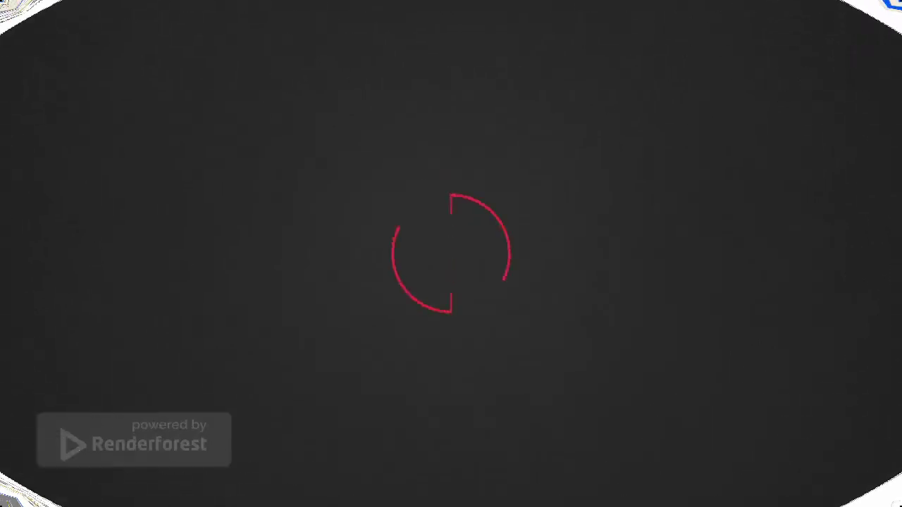